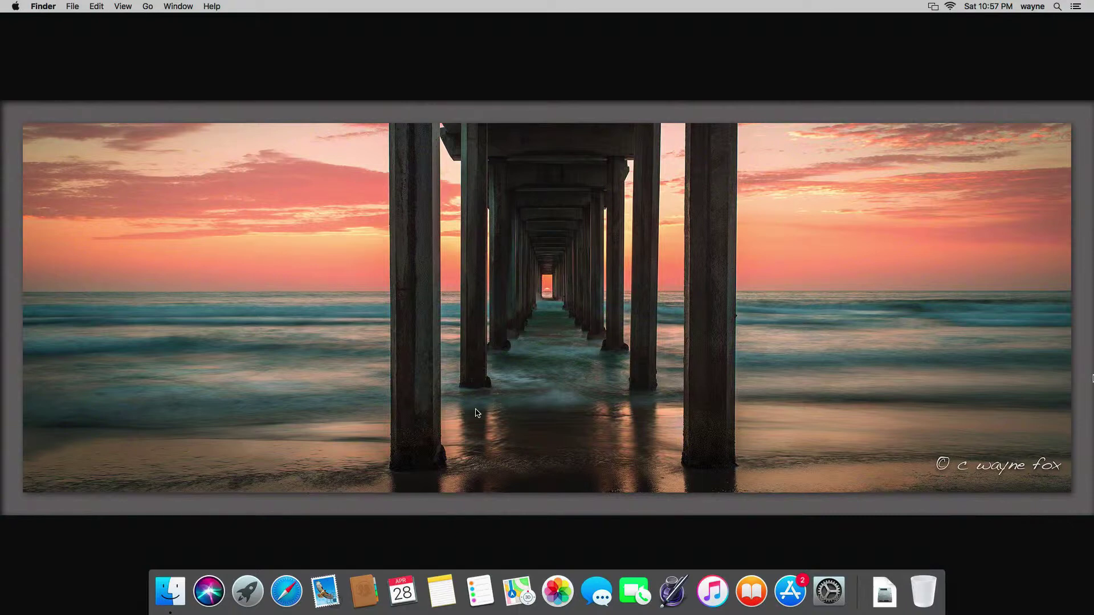
Step: Launch Safari from the Dock on the Finder desktop
{"action": "left_click", "coordinate": [287, 593]}
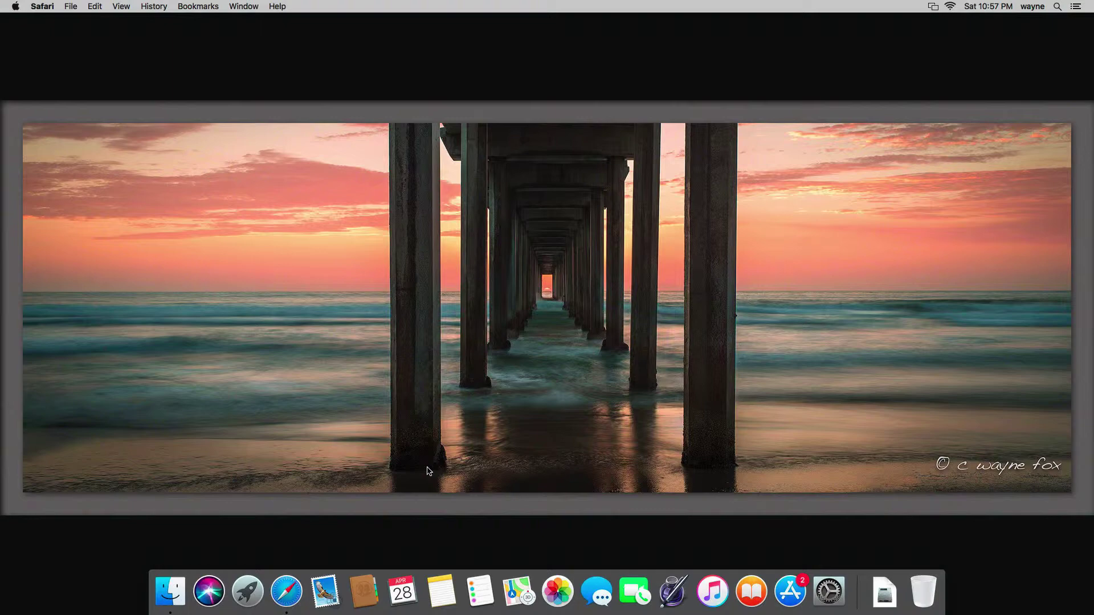
Step: Search Google for 'adobe creative cloud desktop' from the Safari address bar
{"action": "left_click", "coordinate": [291, 590]}
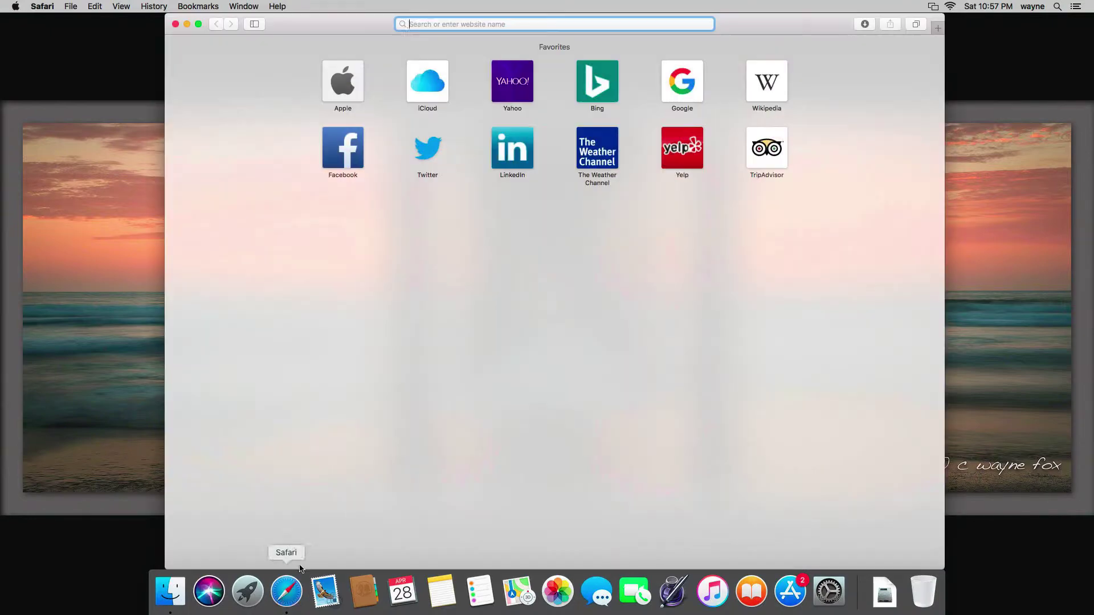
{"action": "type", "text": "a"}
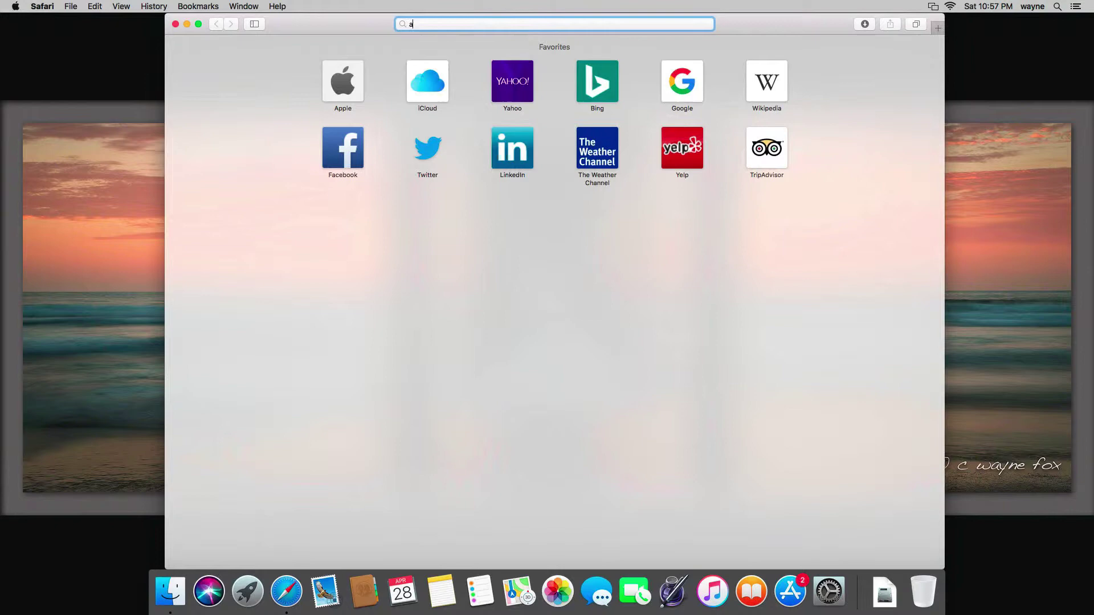
{"action": "type", "text": "dobe"}
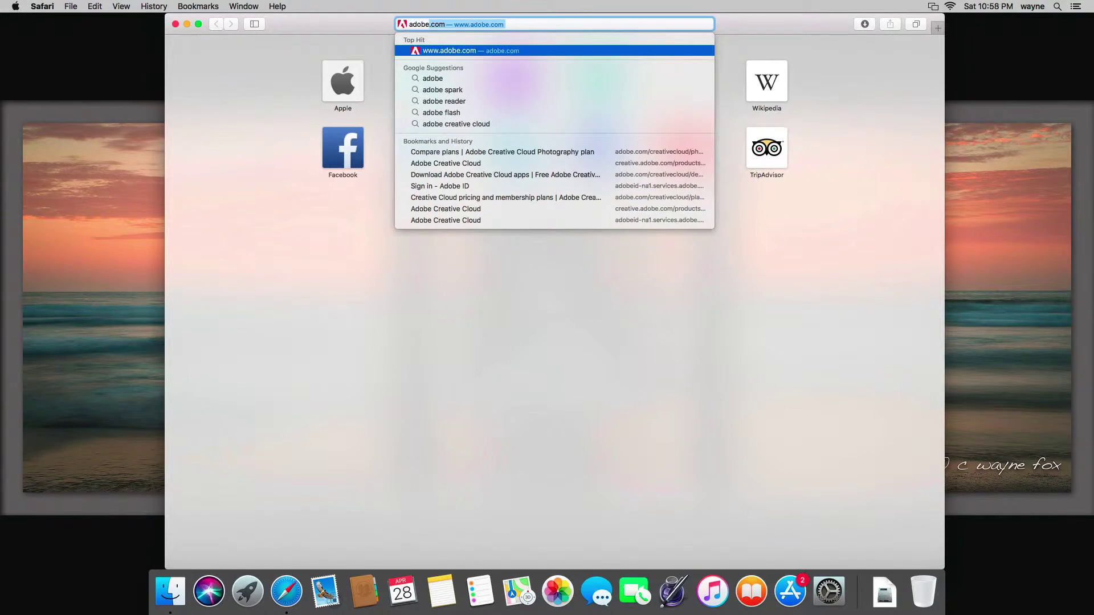
{"action": "type", "text": " creativ"}
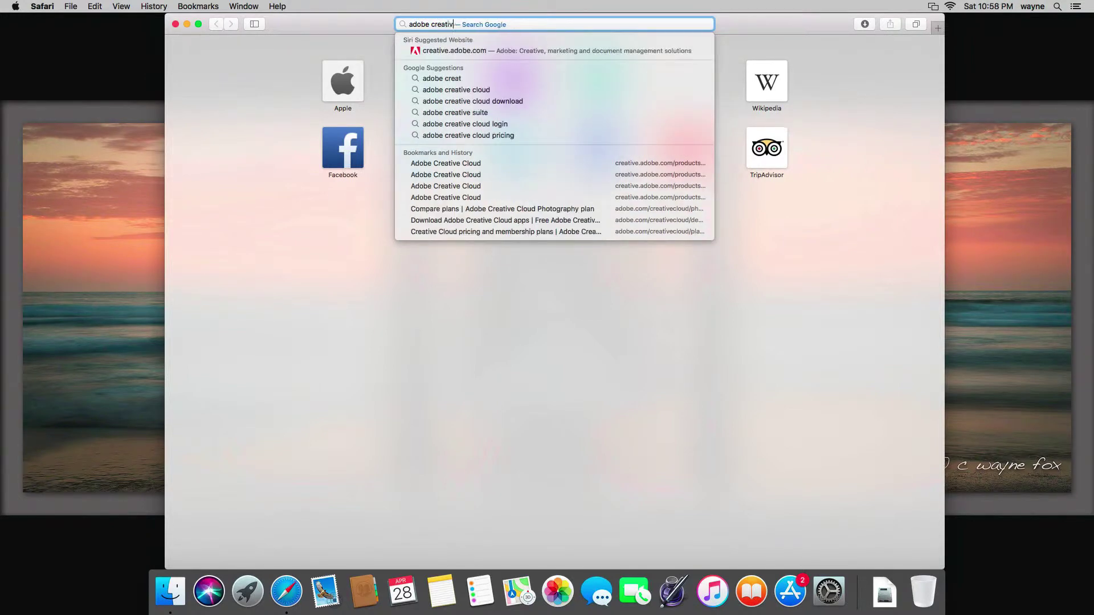
{"action": "type", "text": "e cloud desk"}
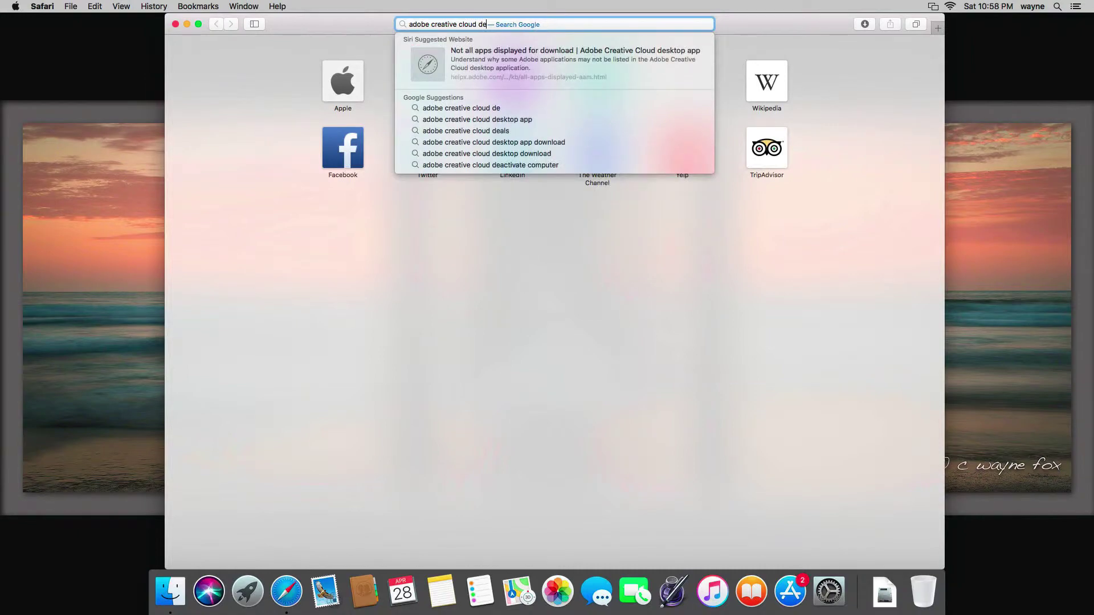
{"action": "type", "text": "top"}
{"action": "key", "text": "super+a"}
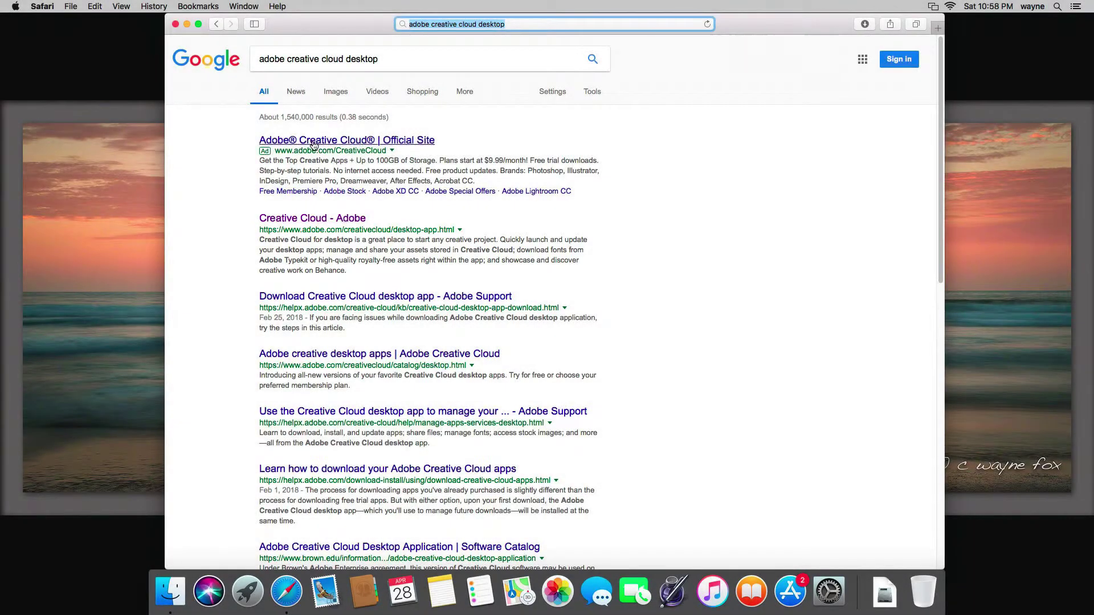
Step: From the 'Creative Cloud - Adobe' result, start the desktop-app download and sign in with the account password
{"action": "left_click", "coordinate": [317, 219]}
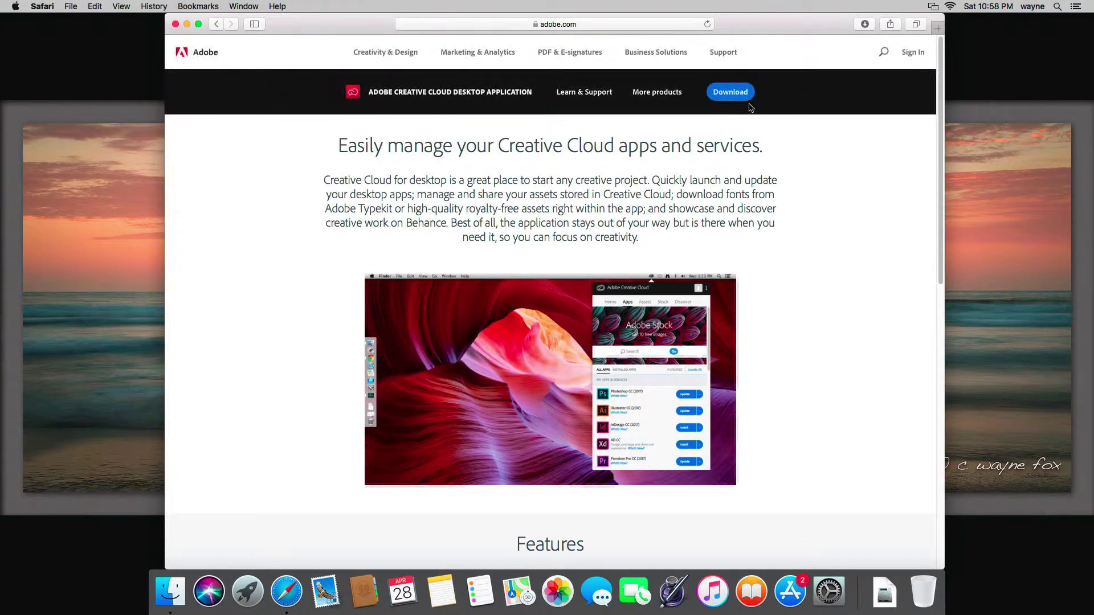
{"action": "left_click", "coordinate": [730, 93]}
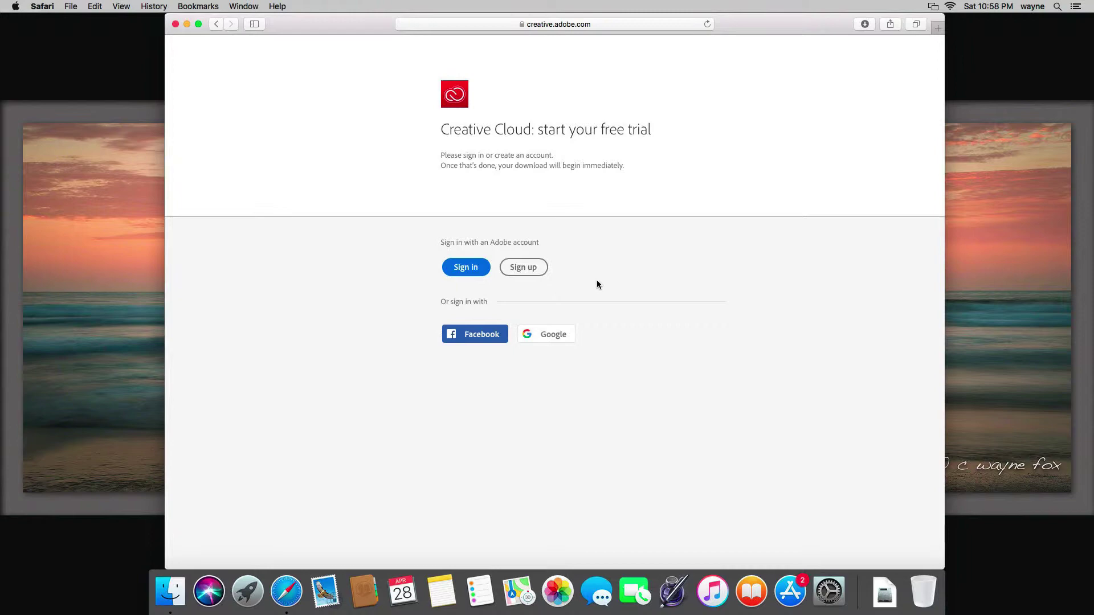
{"action": "left_click", "coordinate": [516, 268]}
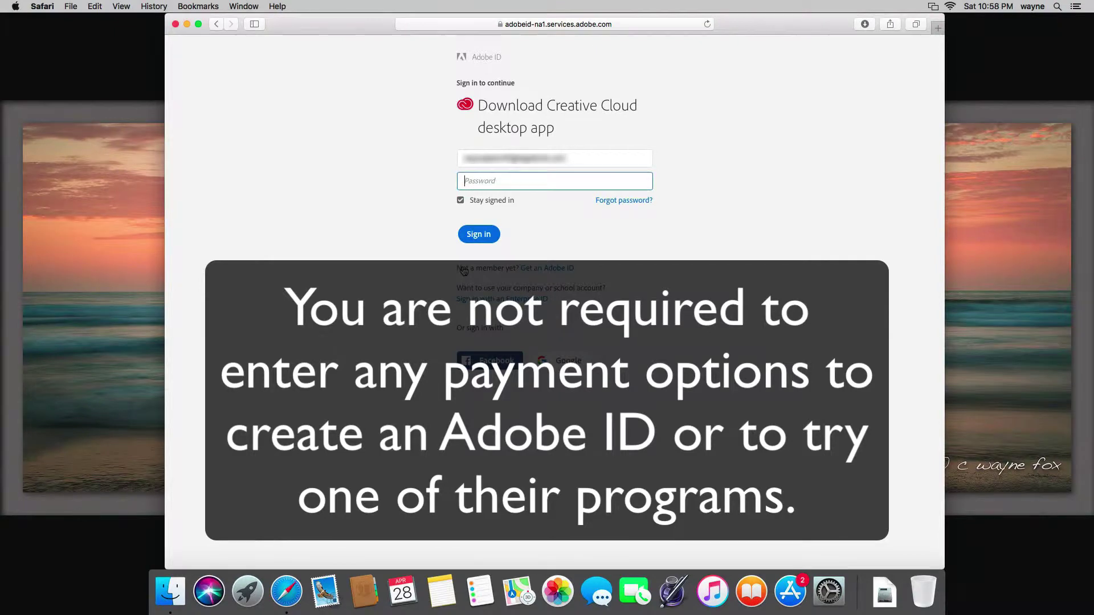
{"action": "type", "text": "********"}
{"action": "key", "text": "Return"}
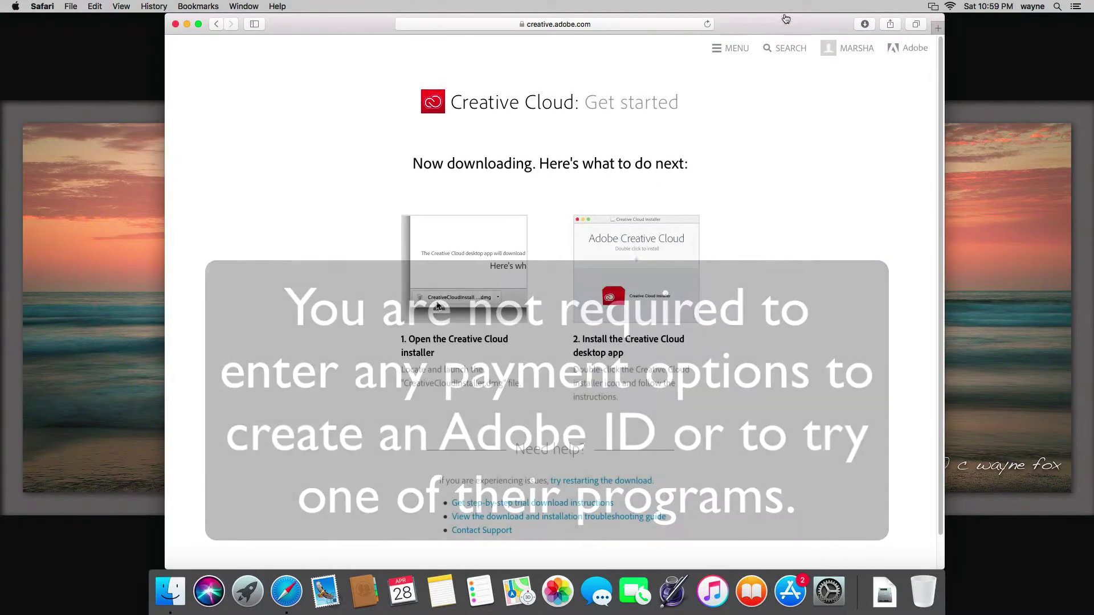
Step: Open the downloaded CreativeCloudInstaller.dmg disk image from Safari's downloads list
{"action": "left_click", "coordinate": [865, 24]}
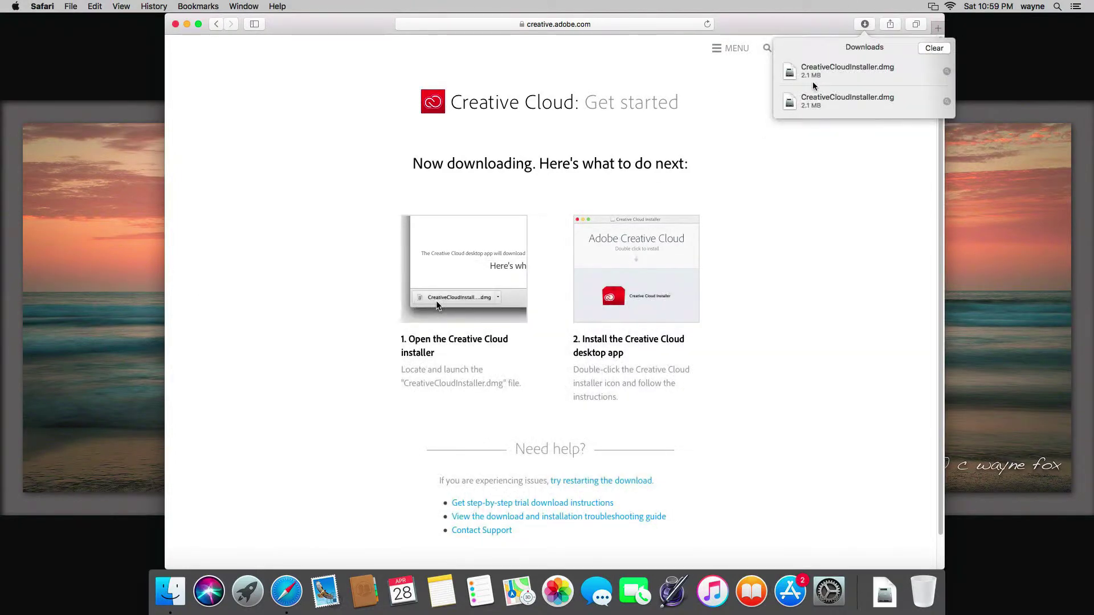
{"action": "left_click", "coordinate": [793, 75]}
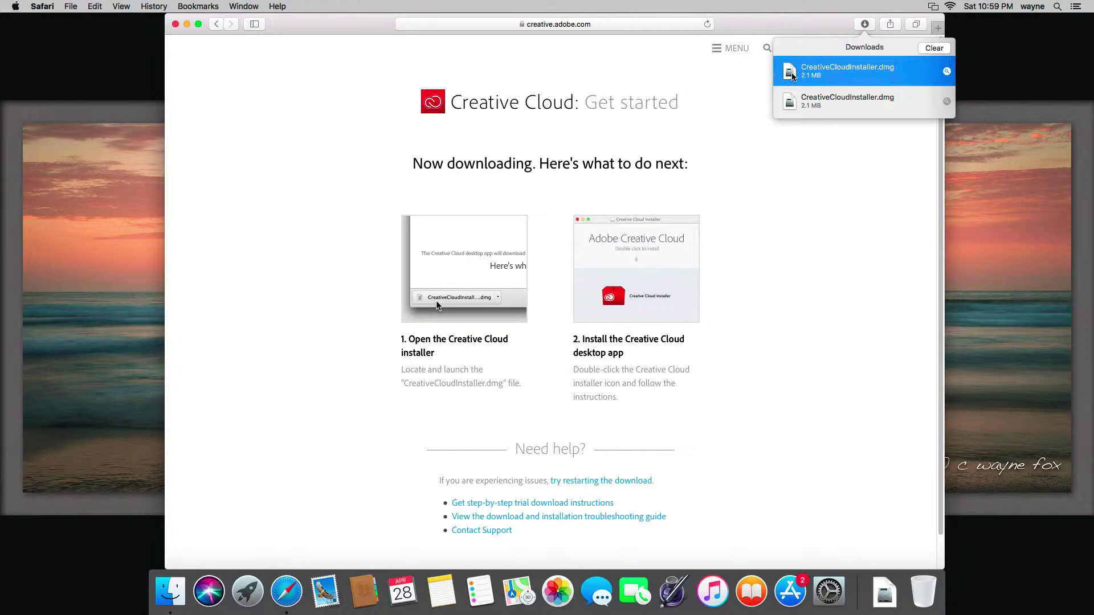
{"action": "double_click", "coordinate": [792, 75]}
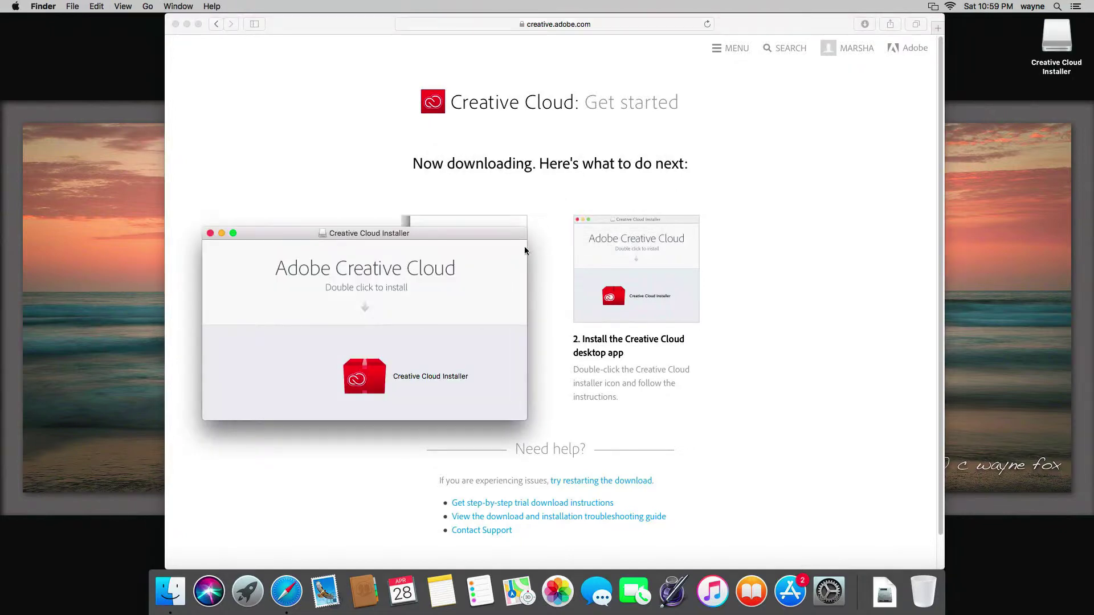
Step: Run Creative Cloud Installer, confirm opening it, and authorize the install with the Mac password
{"action": "double_click", "coordinate": [369, 386]}
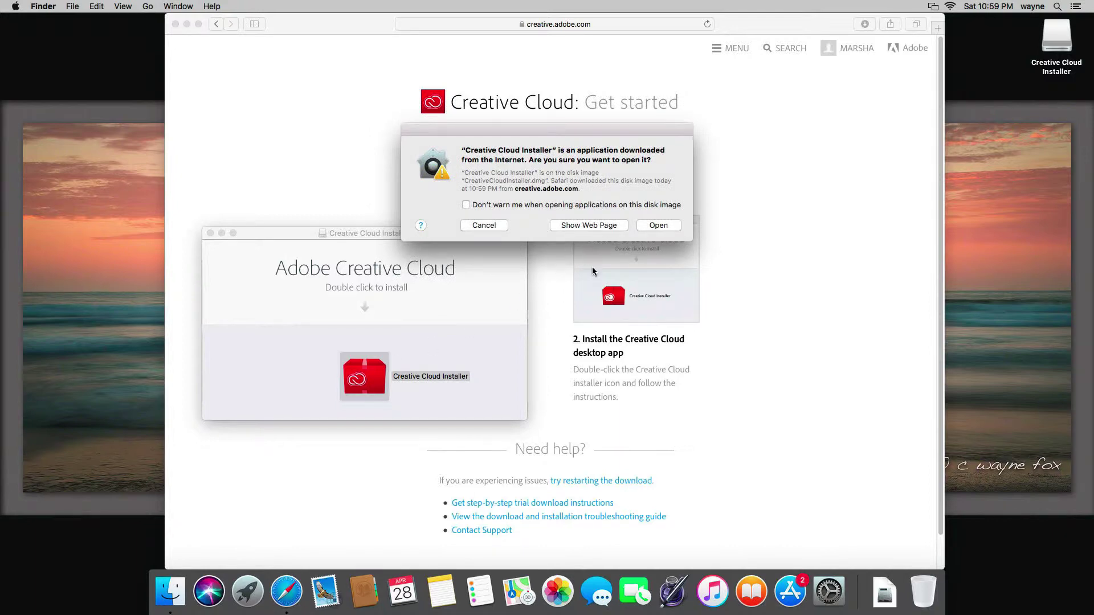
{"action": "left_click", "coordinate": [655, 225]}
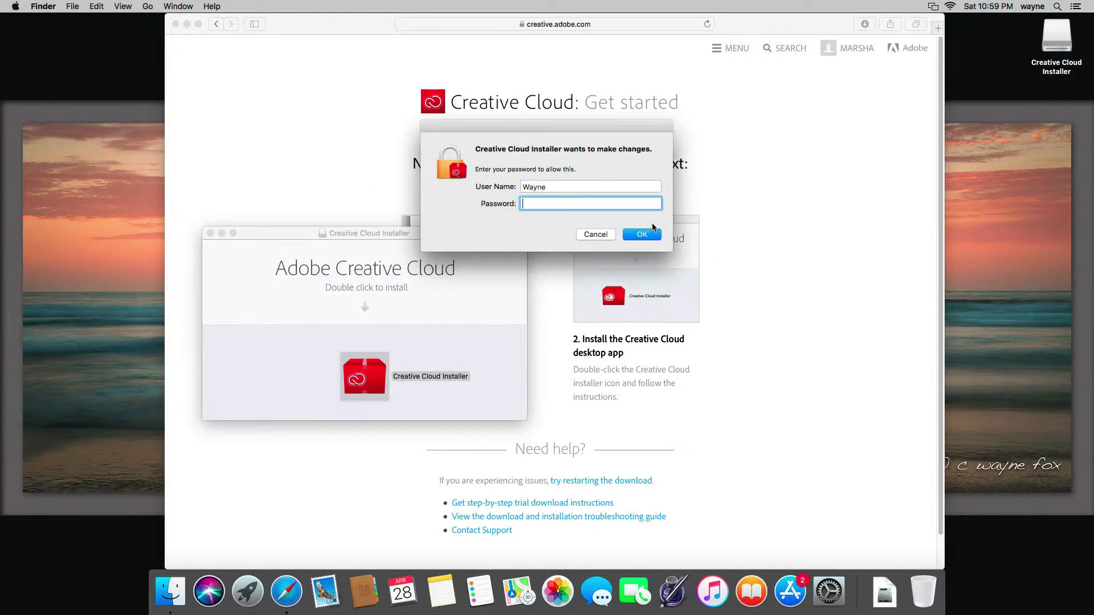
{"action": "type", "text": "•••••"}
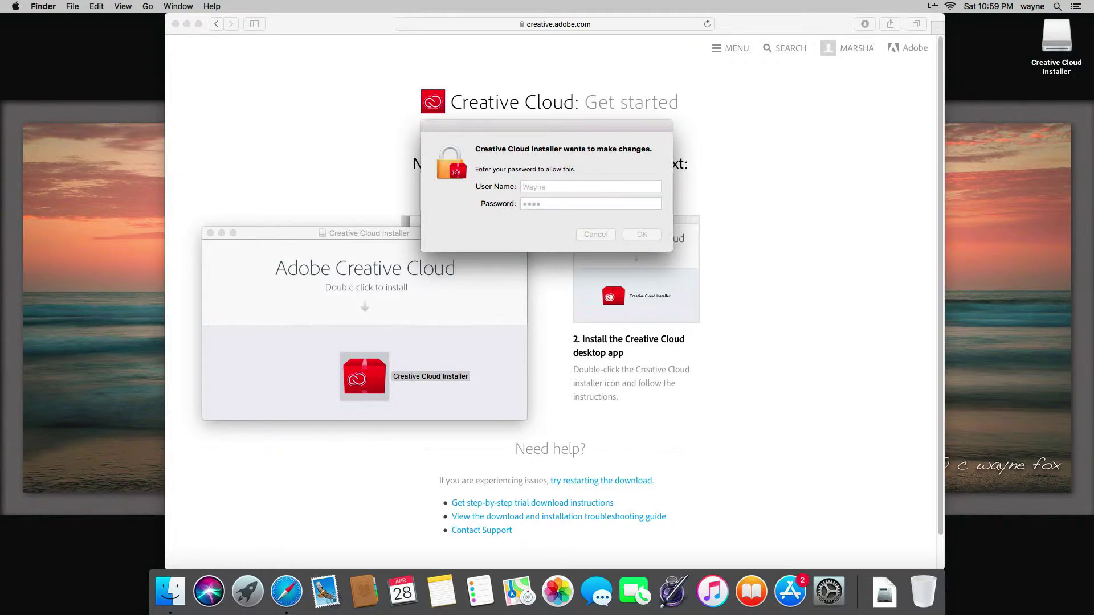
{"action": "key", "text": "Return"}
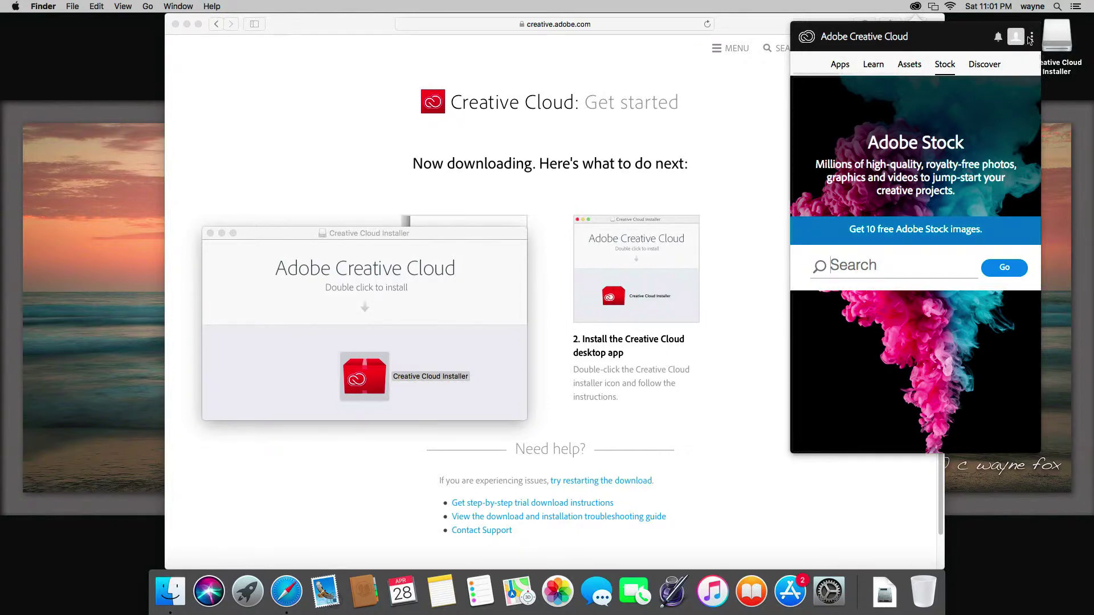
Step: Check the signed-in account, then scroll the Apps list down to the Trial Apps section
{"action": "left_click", "coordinate": [1013, 39]}
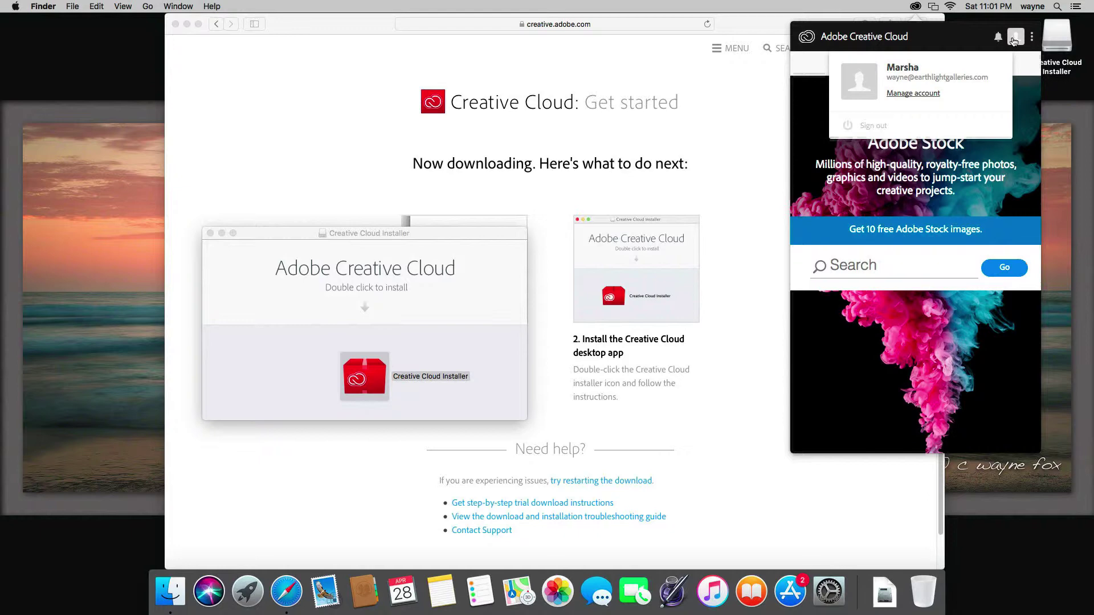
{"action": "left_click", "coordinate": [1013, 38]}
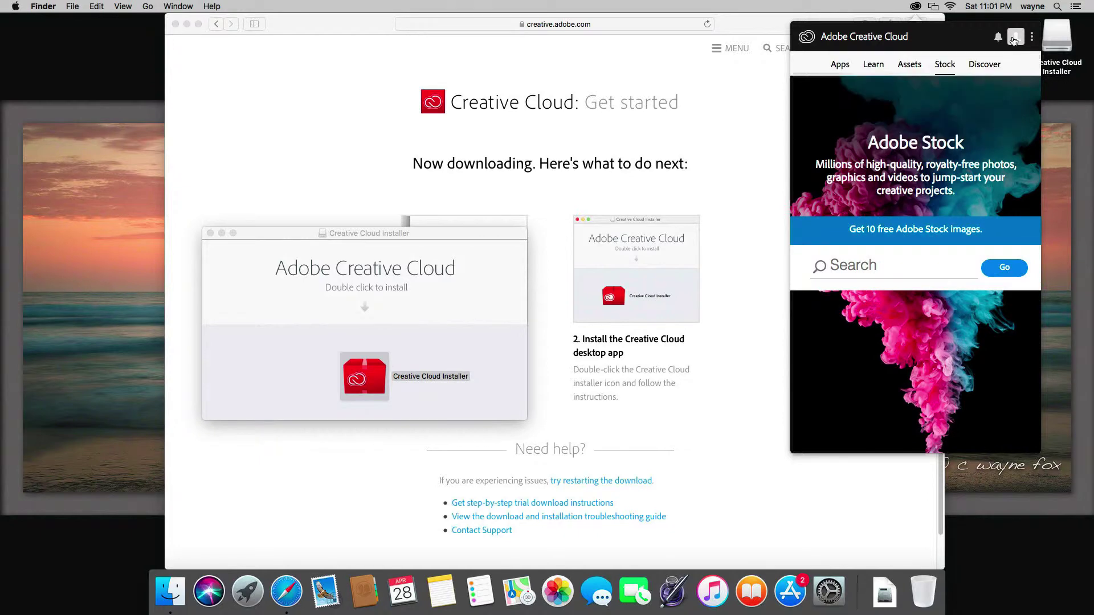
{"action": "left_click", "coordinate": [840, 68]}
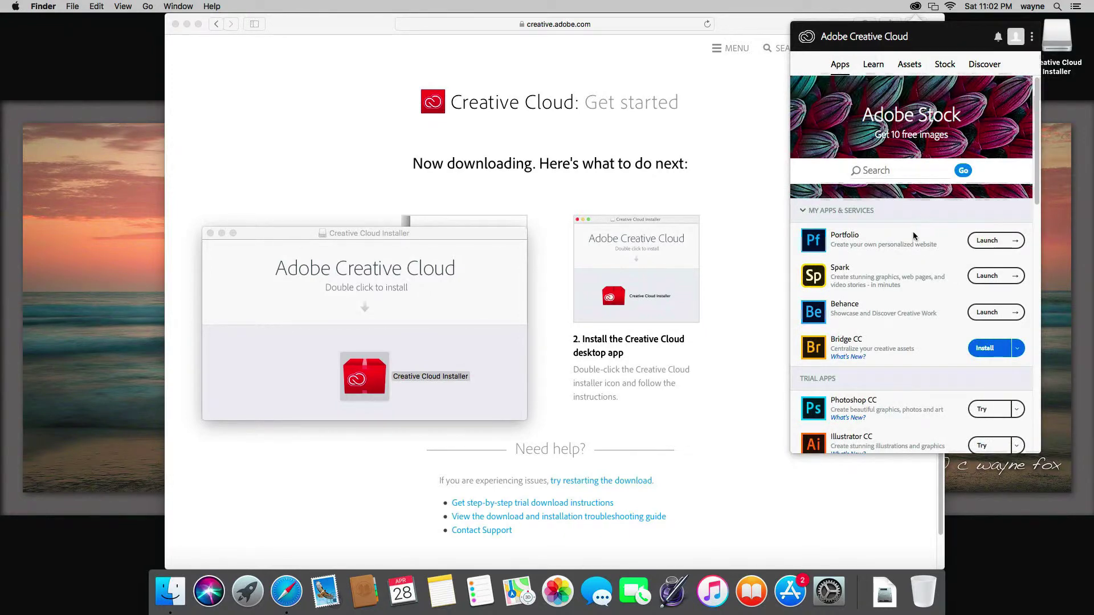
{"action": "scroll", "coordinate": [917, 293], "scroll_direction": "down", "scroll_amount": 8}
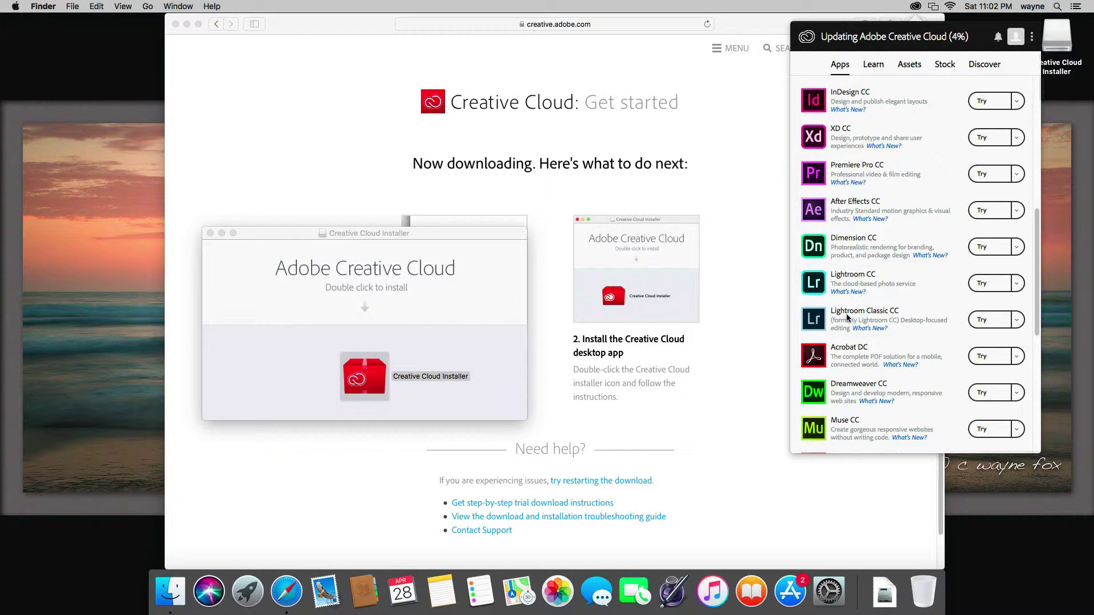
{"action": "mouse_move", "coordinate": [857, 314]}
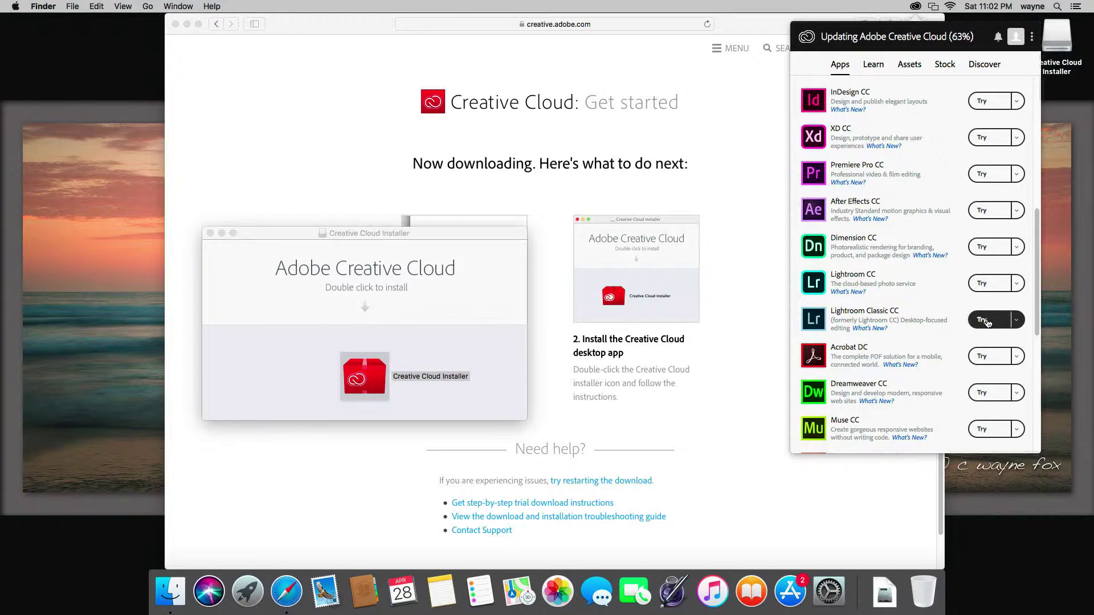
Step: Start the Lightroom Classic CC trial install with Try and wait for it to finish
{"action": "left_click", "coordinate": [986, 321]}
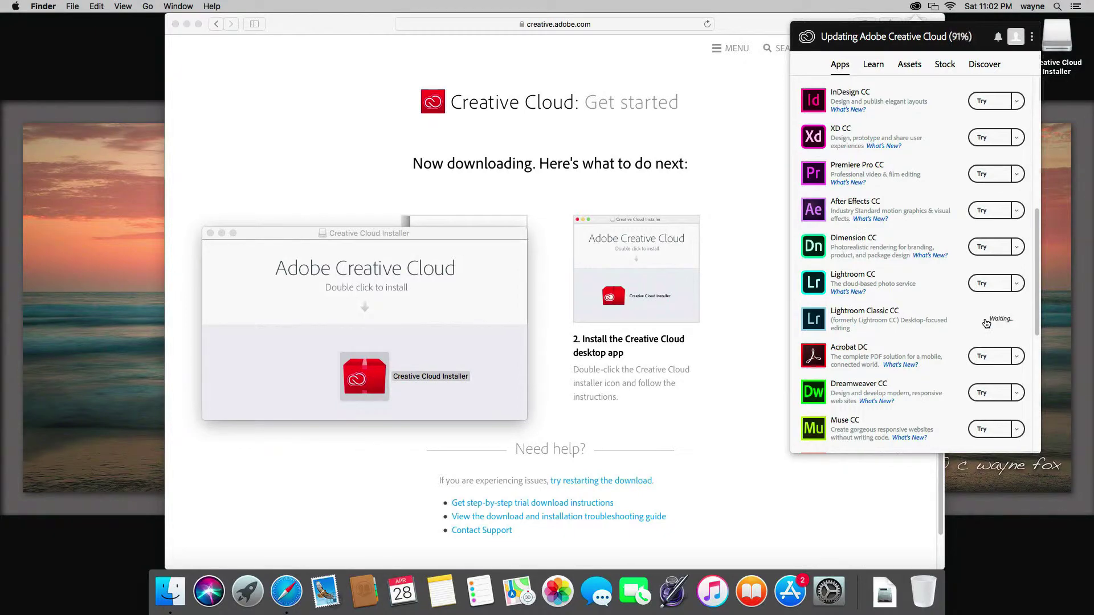
{"action": "scroll", "coordinate": [986, 323], "scroll_direction": "up", "scroll_amount": 10}
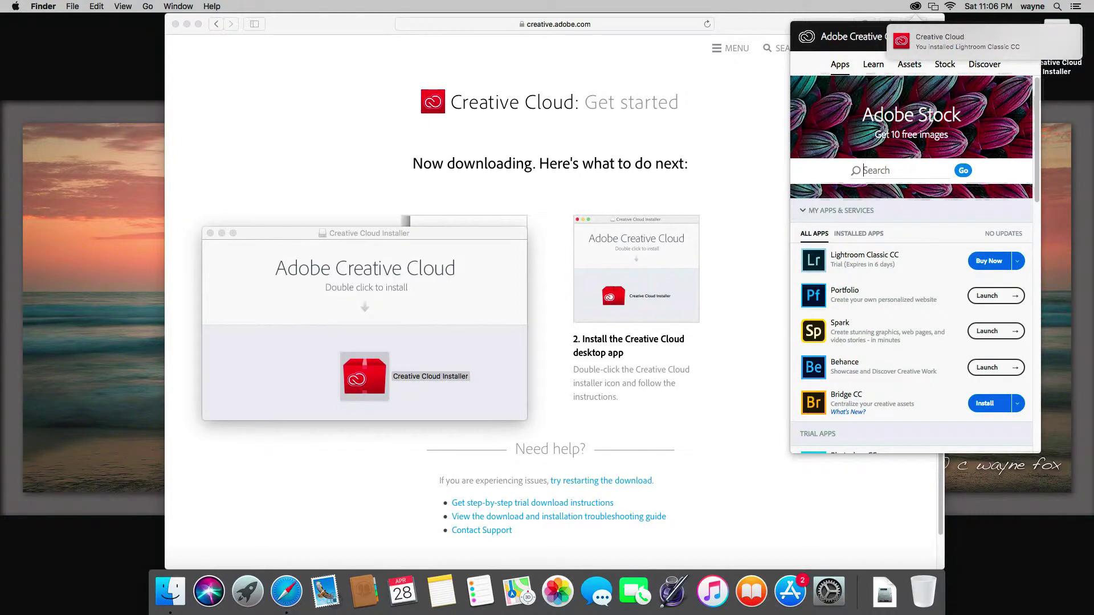
Step: Close the installer window and choose Buy Now for Lightroom Classic CC in the menu-bar panel
{"action": "left_click", "coordinate": [209, 233]}
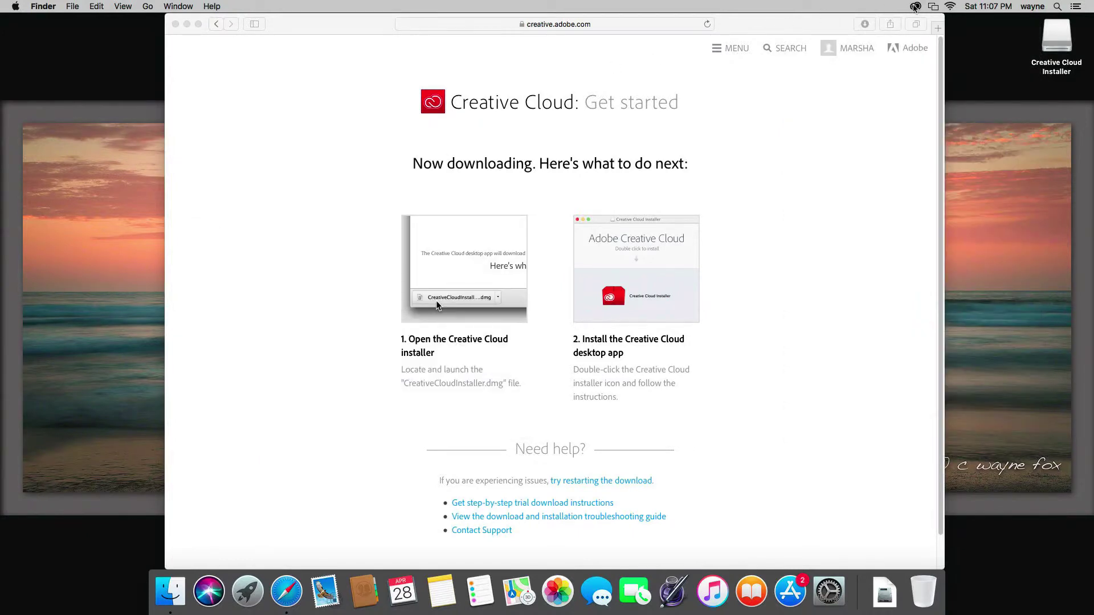
{"action": "left_click", "coordinate": [915, 6]}
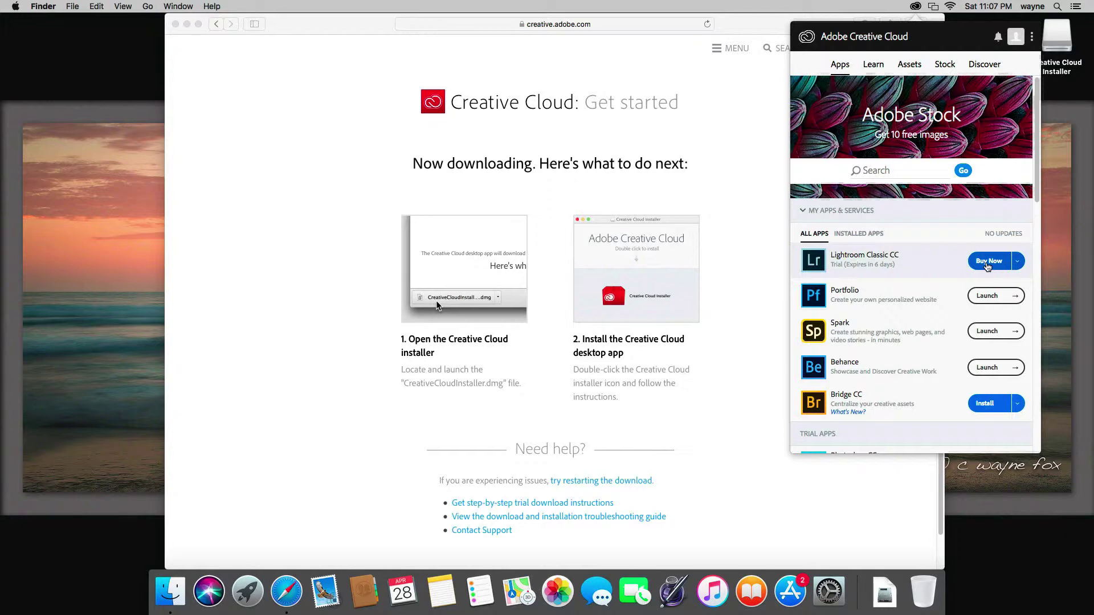
{"action": "left_click", "coordinate": [987, 264]}
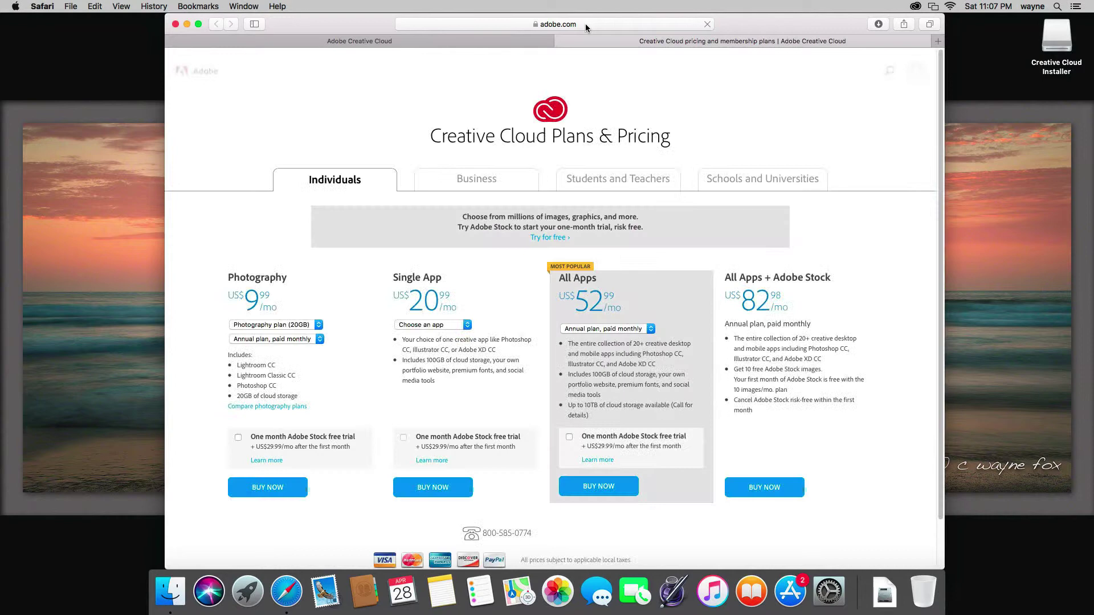
Step: Search 'compare photography plans', review Adobe's Photography plan comparison chart, then quit Safari
{"action": "left_click", "coordinate": [586, 24]}
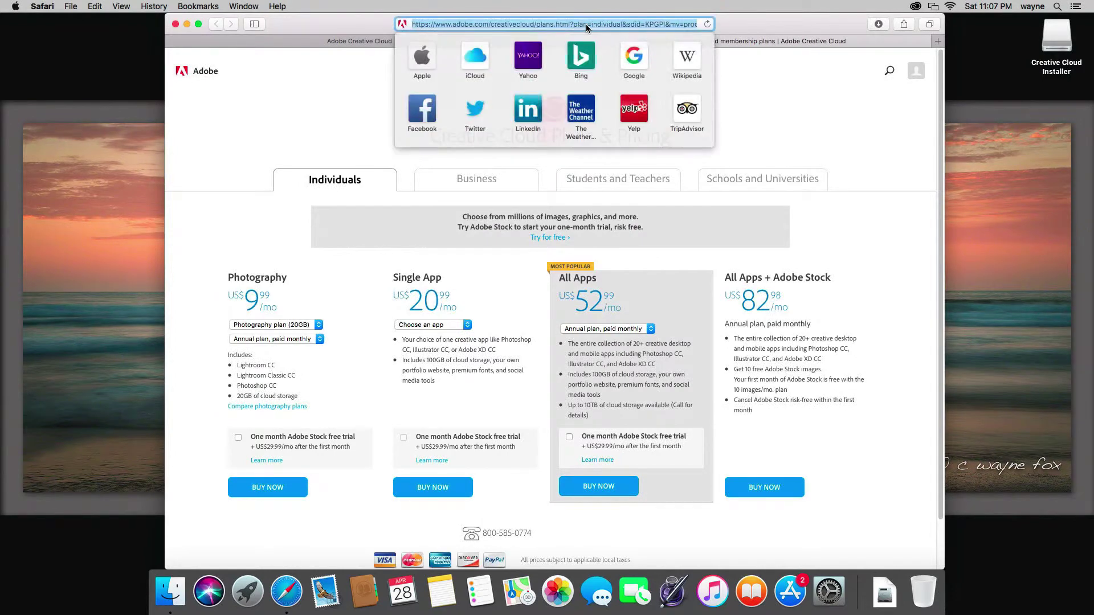
{"action": "type", "text": "comp"}
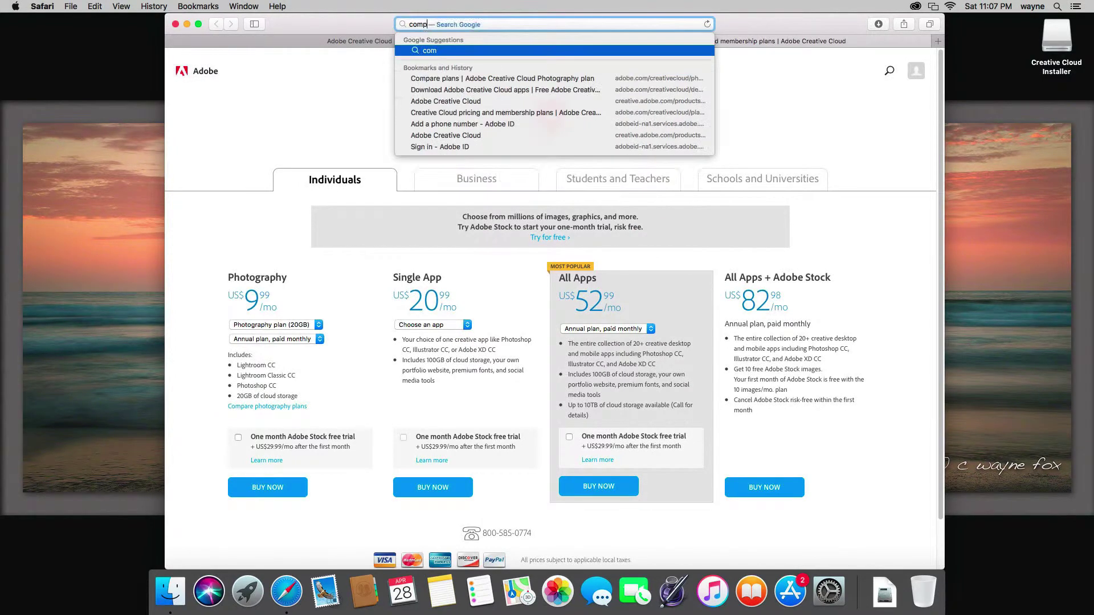
{"action": "type", "text": "are ph"}
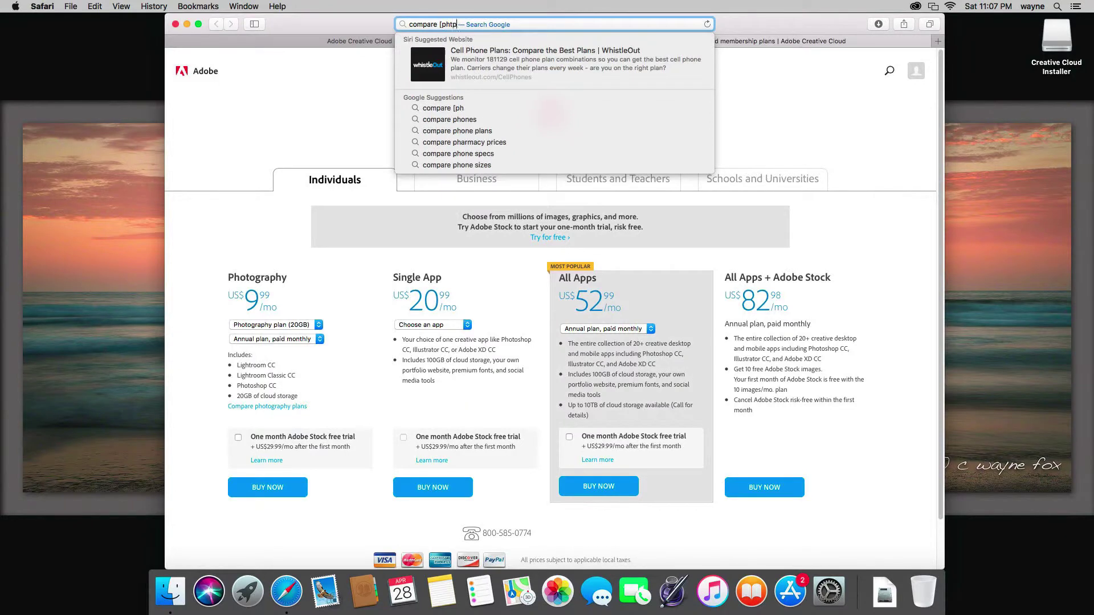
{"action": "key", "text": "BackSpace"}
{"action": "key", "text": "BackSpace"}
{"action": "key", "text": "BackSpace"}
{"action": "type", "text": "photography "}
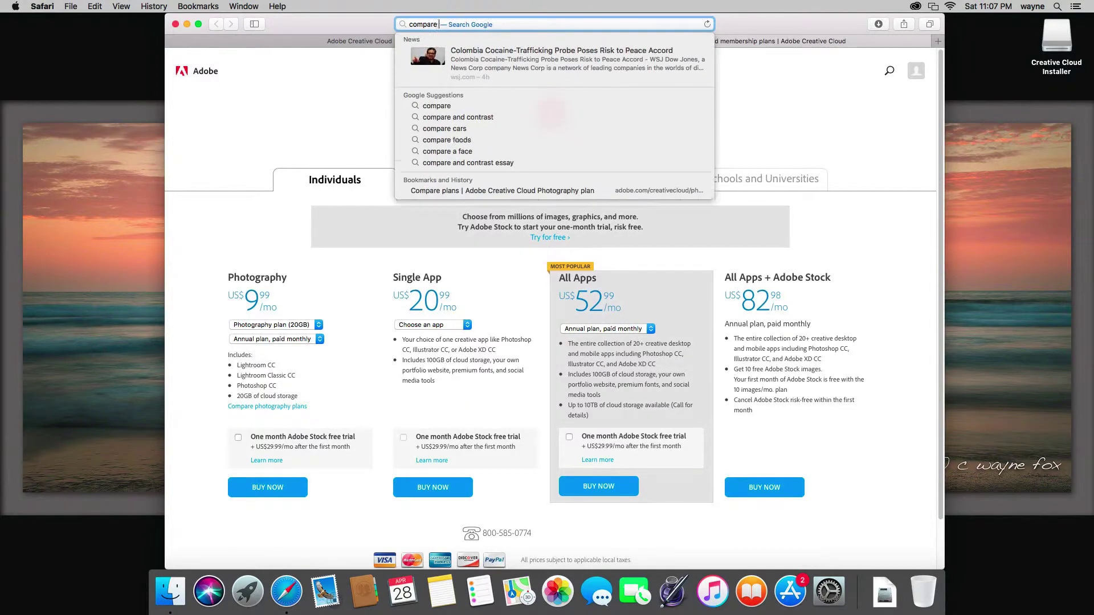
{"action": "type", "text": "plans"}
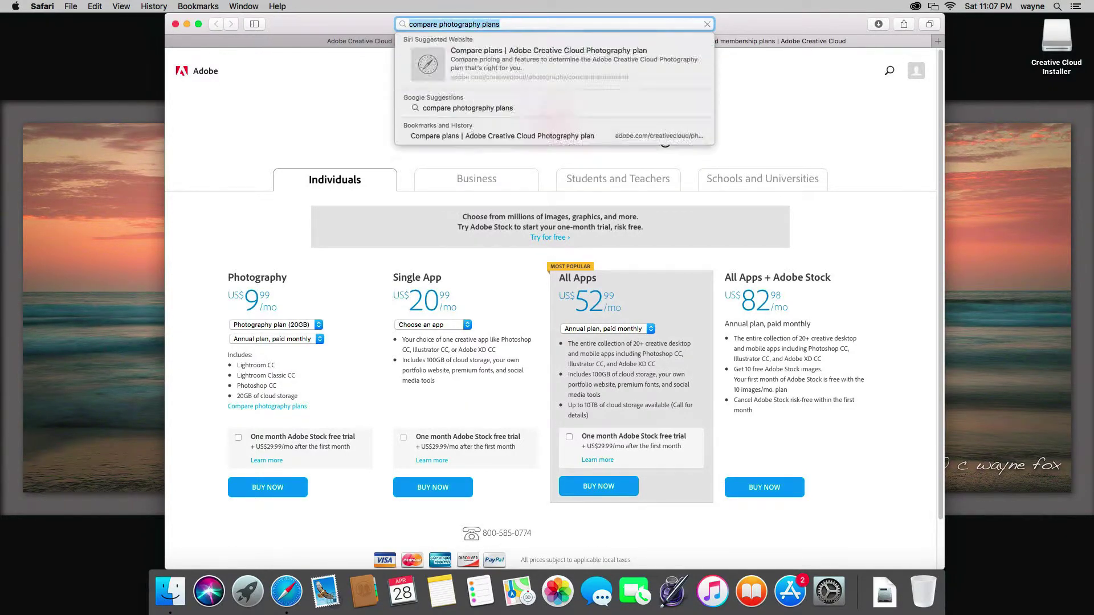
{"action": "key", "text": "Return"}
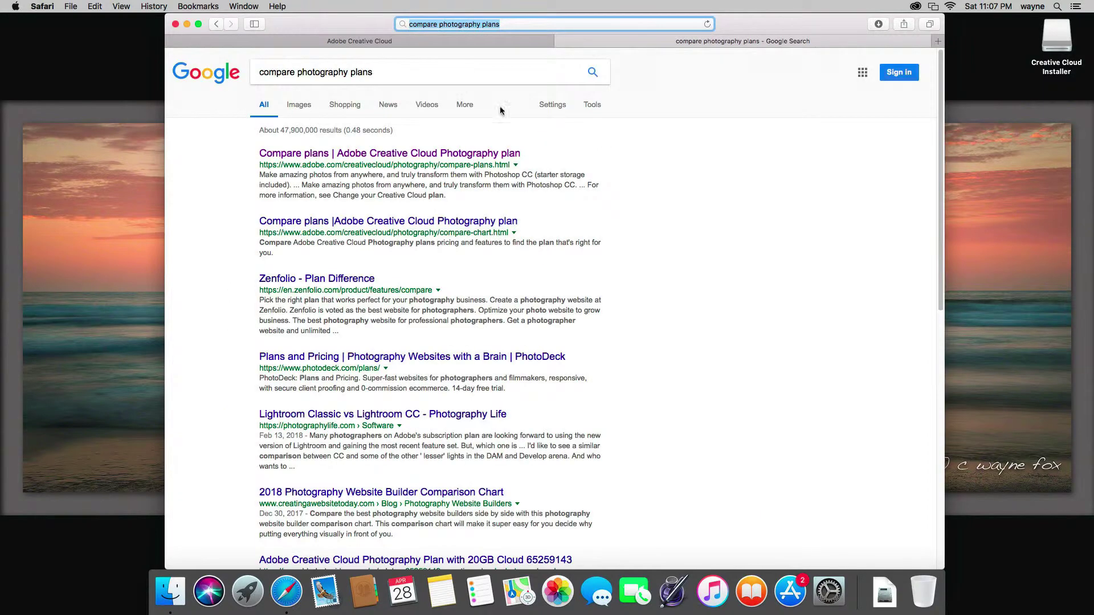
{"action": "left_click", "coordinate": [402, 159]}
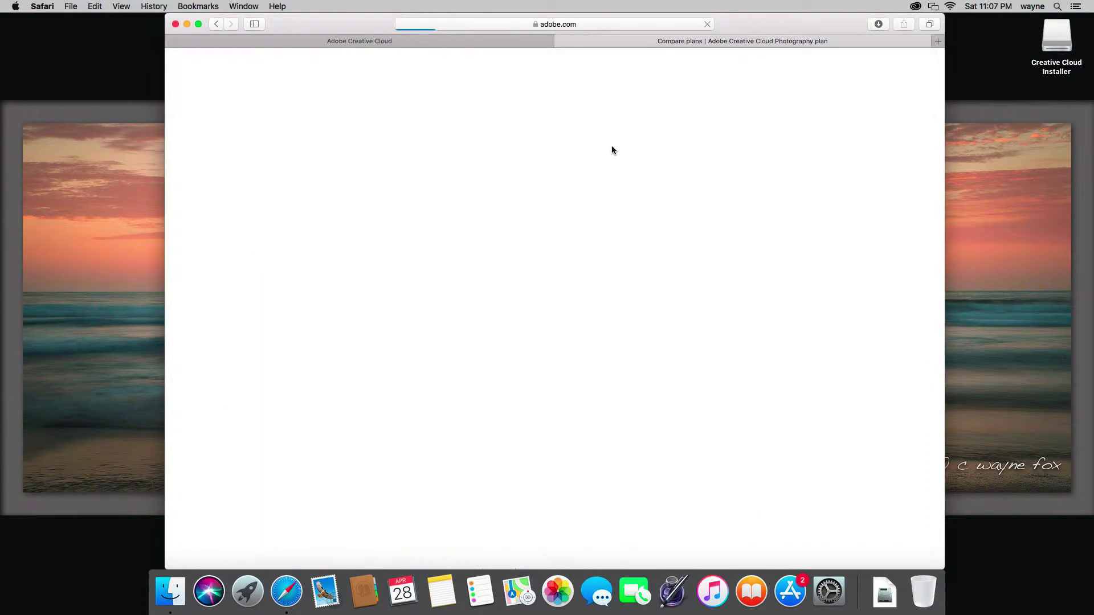
{"action": "scroll", "coordinate": [648, 207], "scroll_direction": "down", "scroll_amount": 3}
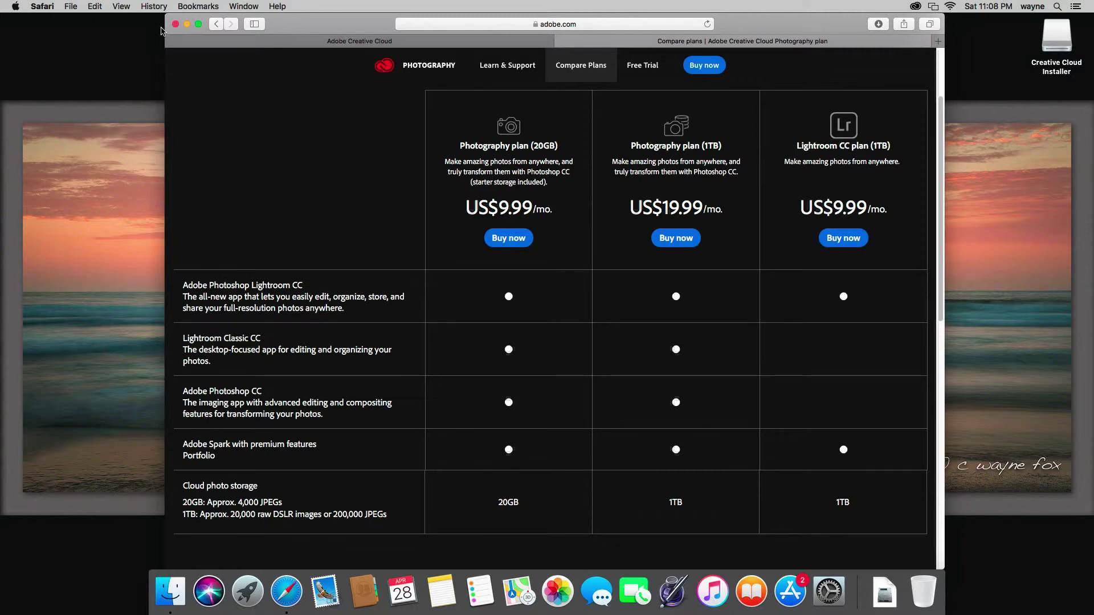
{"action": "key", "text": "super+q"}
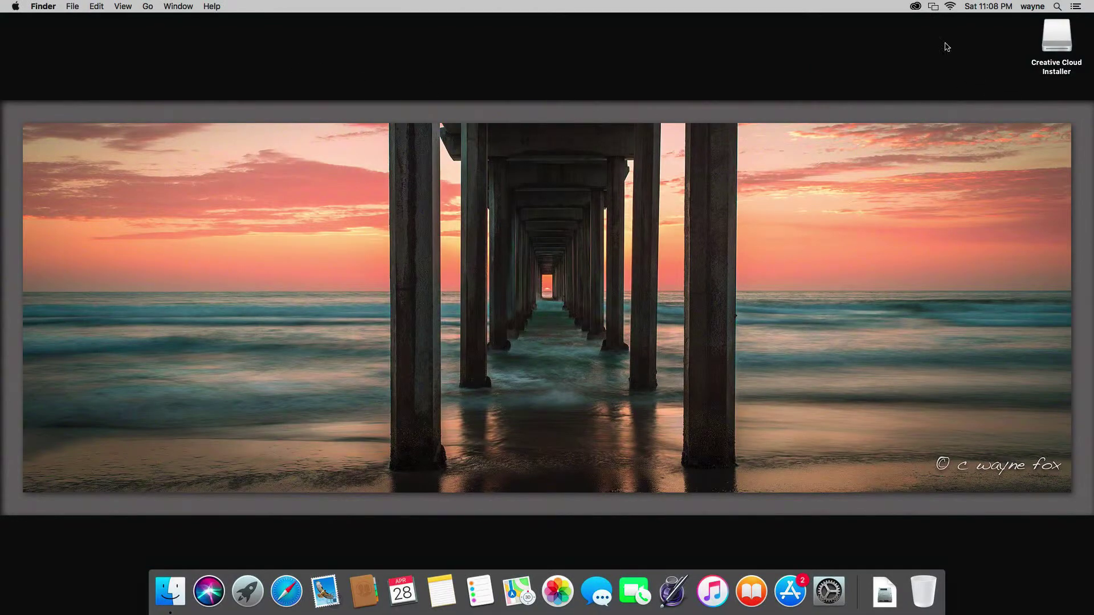
Step: Launch Lightroom Classic CC from the Creative Cloud menu-bar panel
{"action": "left_click", "coordinate": [915, 7]}
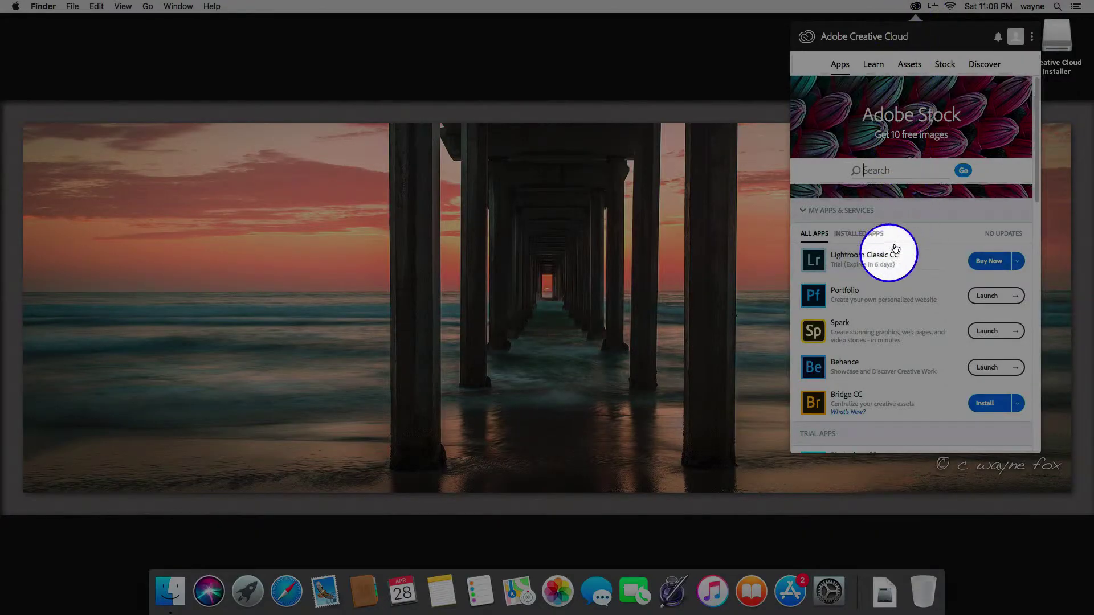
{"action": "left_click", "coordinate": [851, 260]}
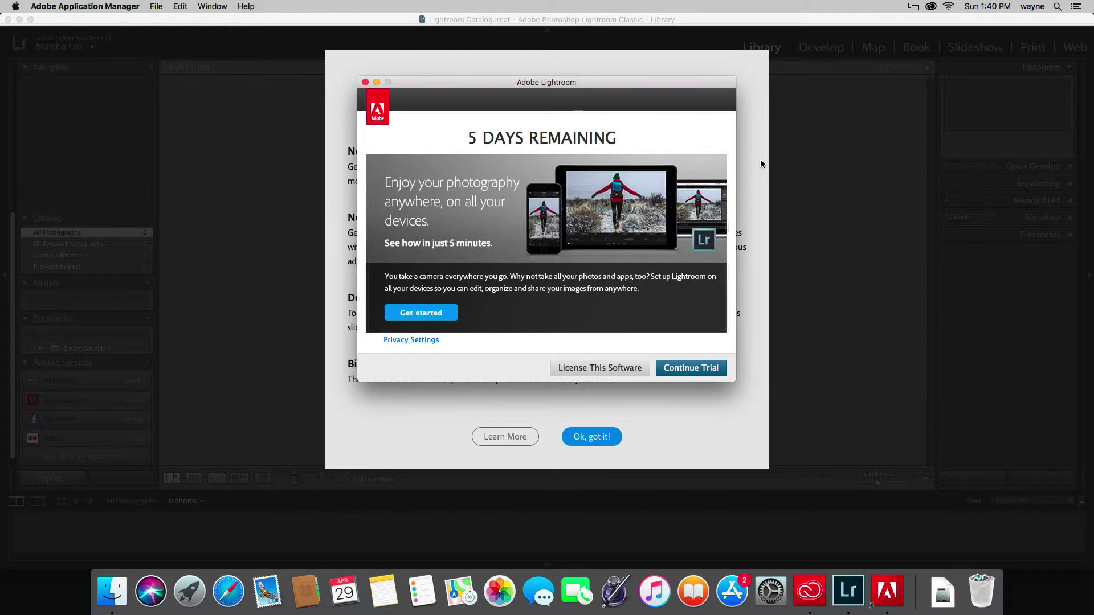
Step: Choose Continue Trial in the Lightroom 5-days-remaining trial dialog
{"action": "left_click", "coordinate": [687, 368]}
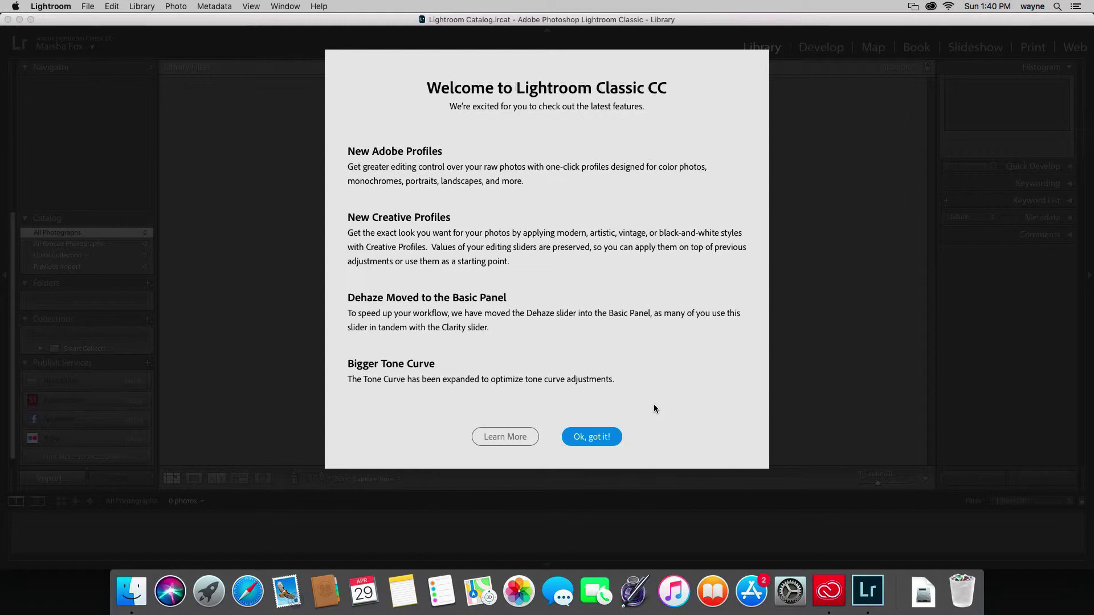
Step: Dismiss the Welcome to Lightroom Classic CC new-features screen with 'Ok, got it!'
{"action": "left_click", "coordinate": [591, 437]}
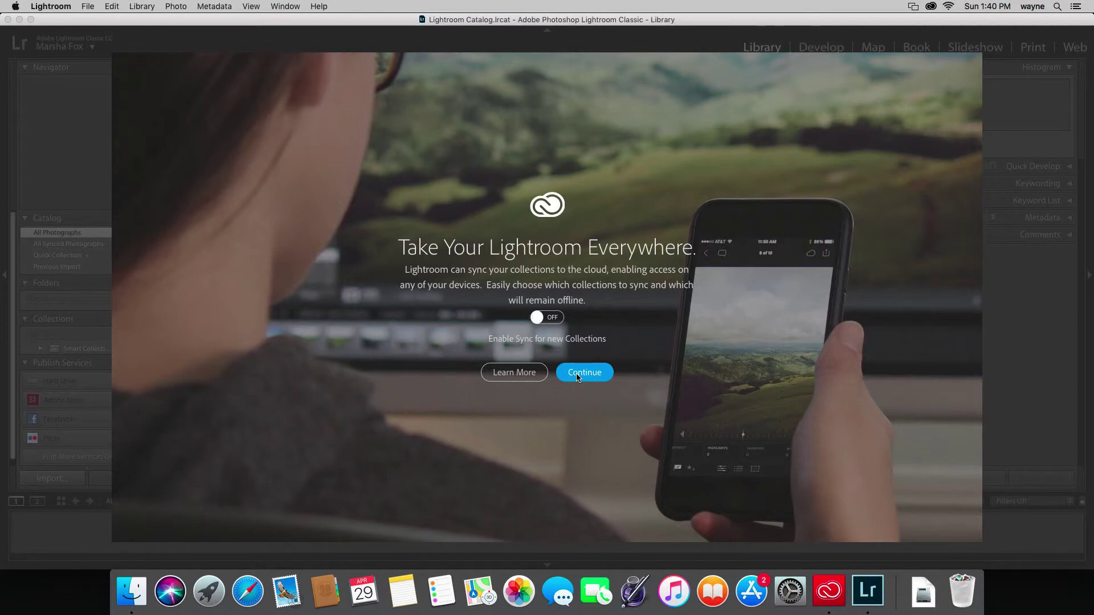
Step: Continue past the sync intro with sync off, close the sync menu and Getting Started tip
{"action": "left_click", "coordinate": [577, 377]}
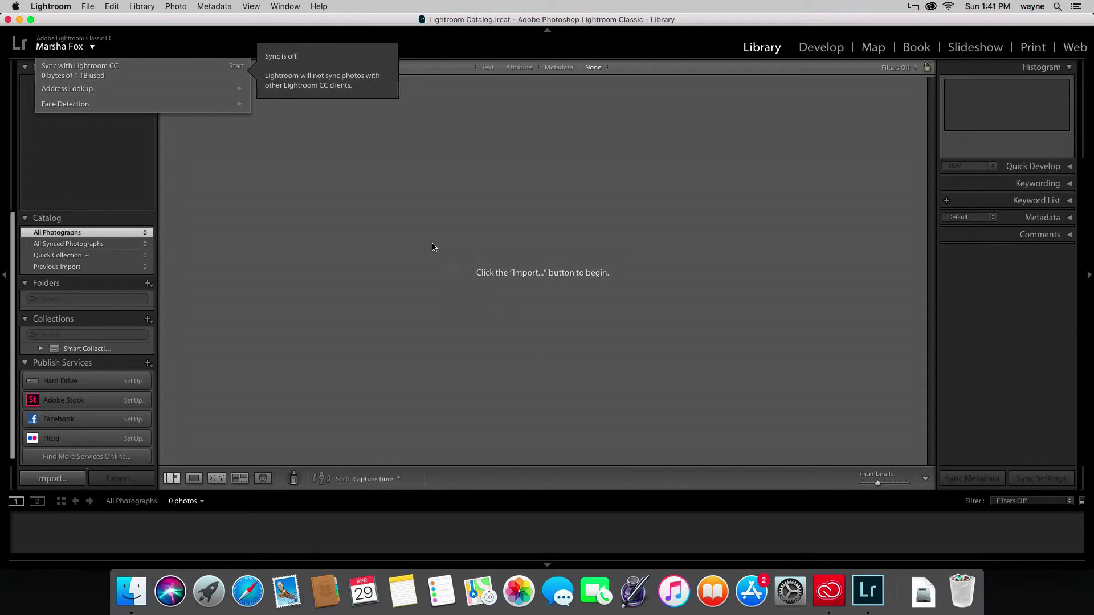
{"action": "left_click", "coordinate": [361, 178]}
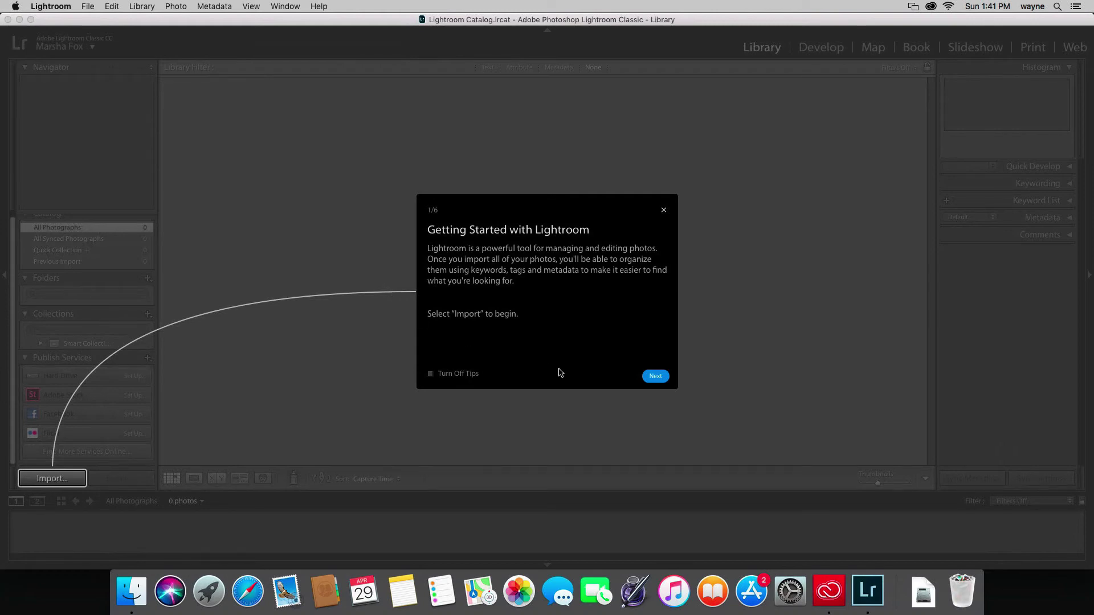
{"action": "left_click", "coordinate": [663, 212]}
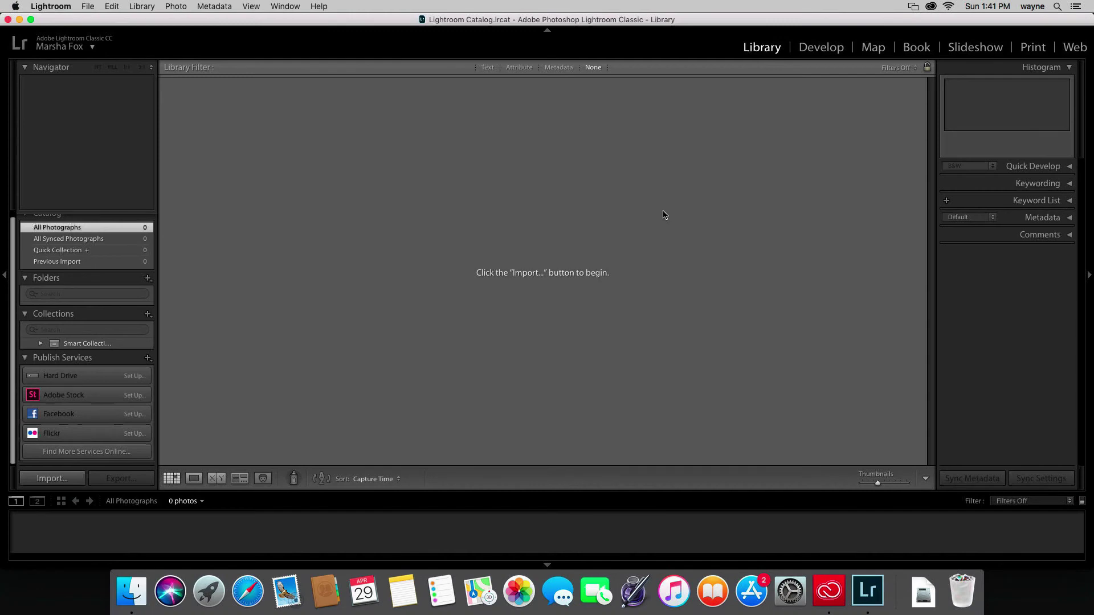